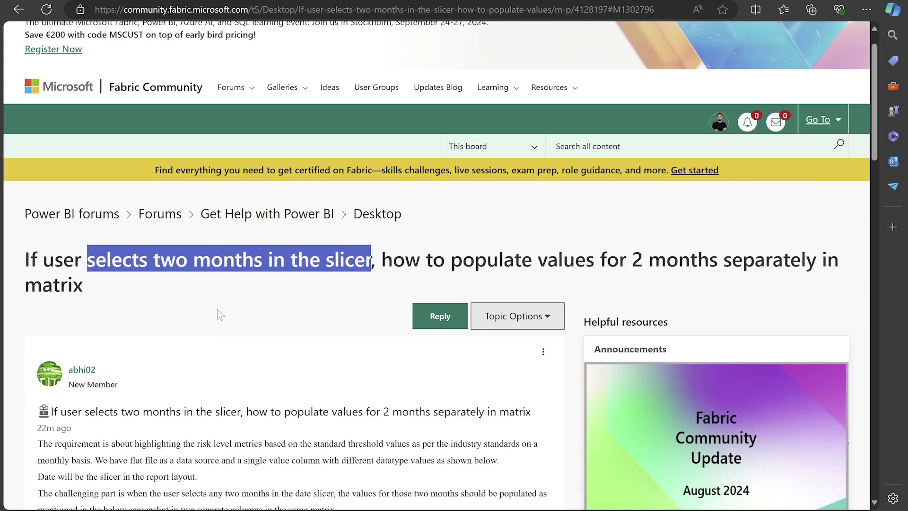
- Scroll through the Fabric Community forum post to read the question about the Year-Month report
{"action": "scroll", "coordinate": [194, 319], "scroll_direction": "down", "scroll_amount": 5}
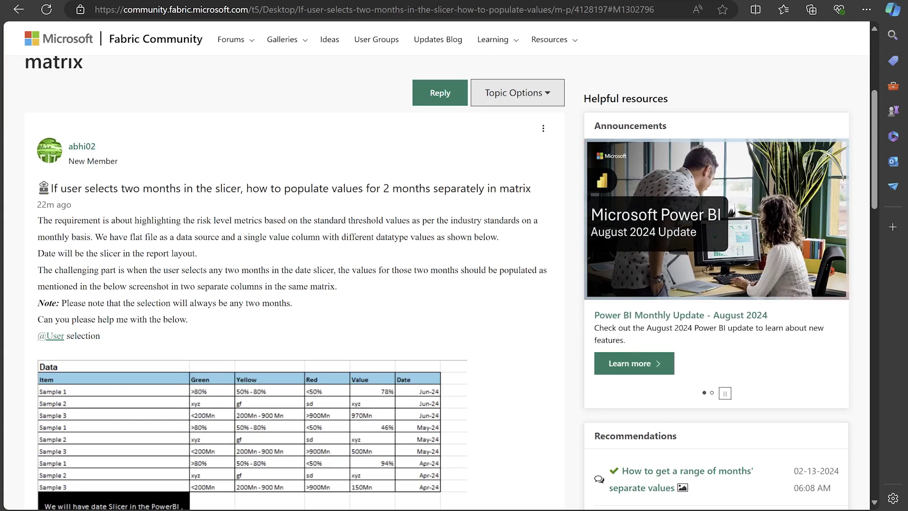
{"action": "scroll", "coordinate": [119, 238], "scroll_direction": "down", "scroll_amount": 3}
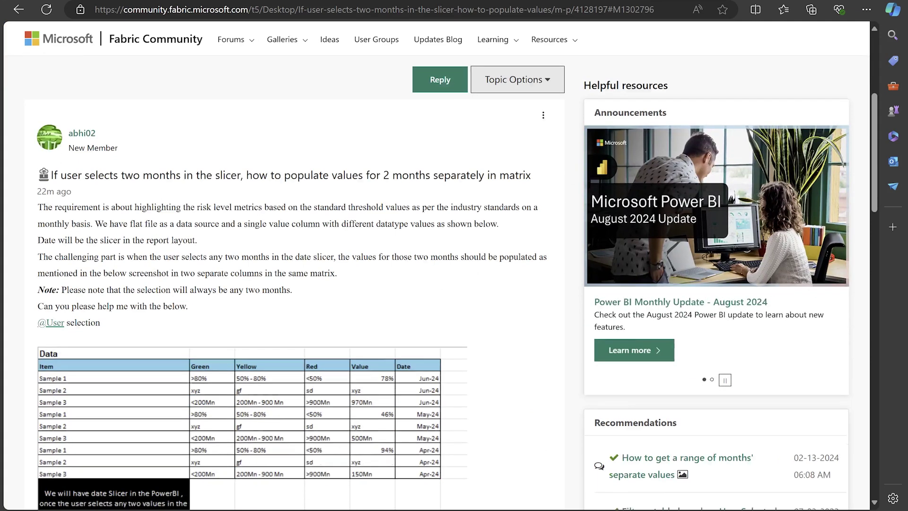
{"action": "scroll", "coordinate": [57, 138], "scroll_direction": "up", "scroll_amount": 1}
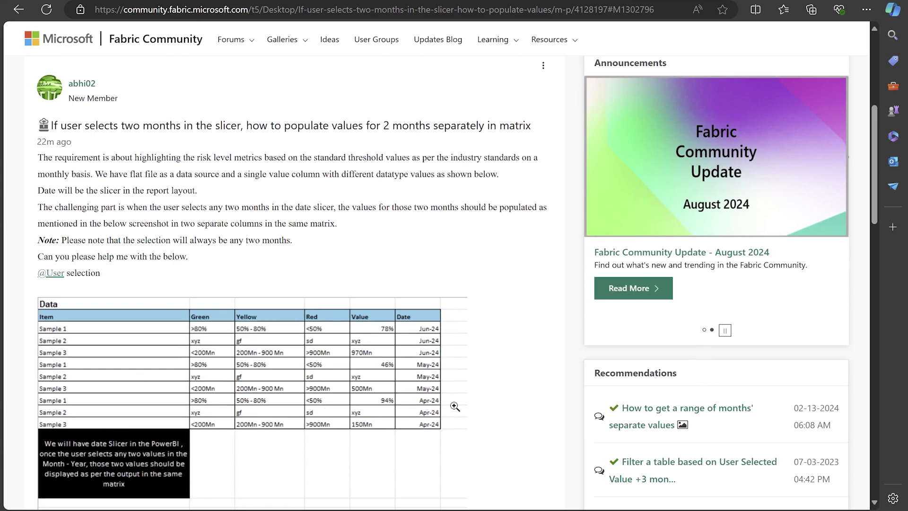
{"action": "scroll", "coordinate": [461, 403], "scroll_direction": "down", "scroll_amount": 3}
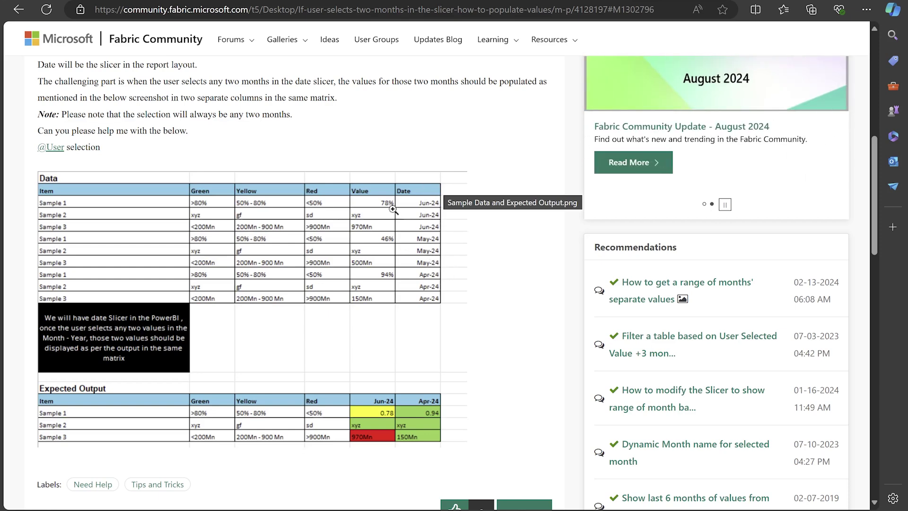
{"action": "scroll", "coordinate": [334, 367], "scroll_direction": "down", "scroll_amount": 1}
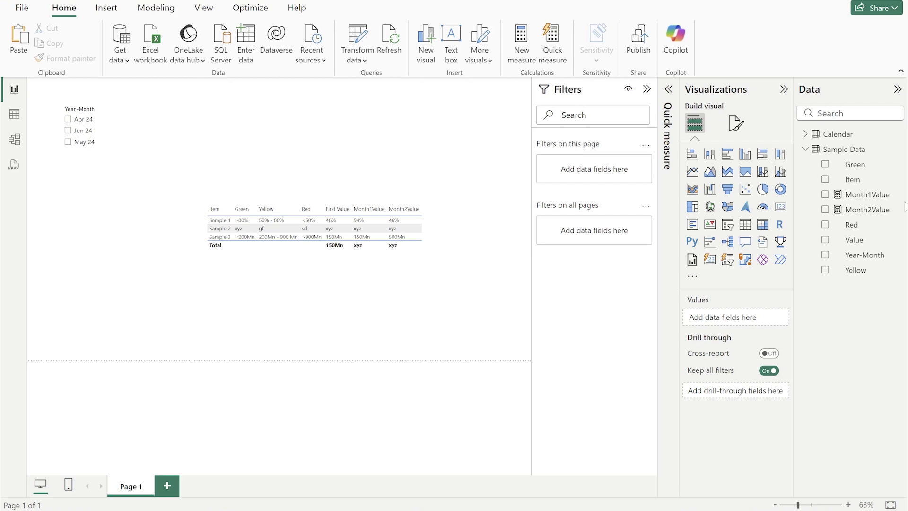
- In Model view, move the Sample Data card up-left and lengthen it to list Month1Value and Month2Value
{"action": "left_click", "coordinate": [20, 143]}
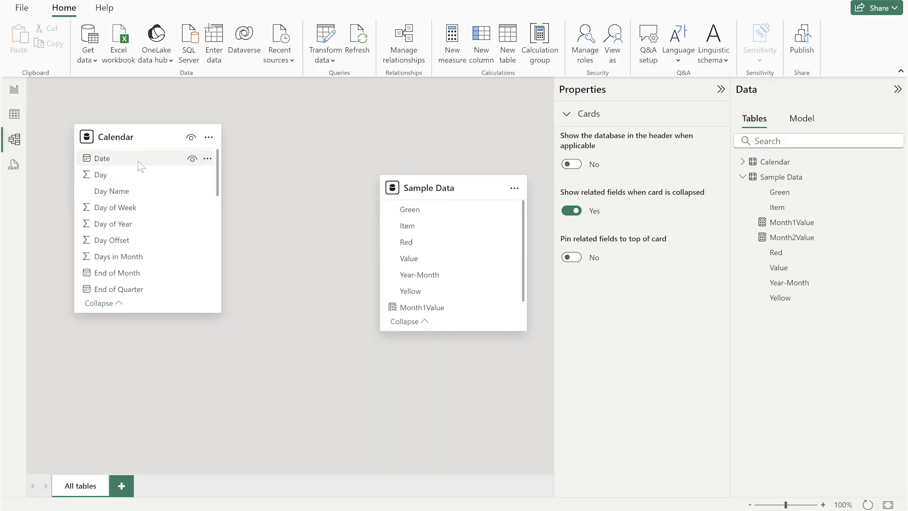
{"action": "mouse_move", "coordinate": [141, 140]}
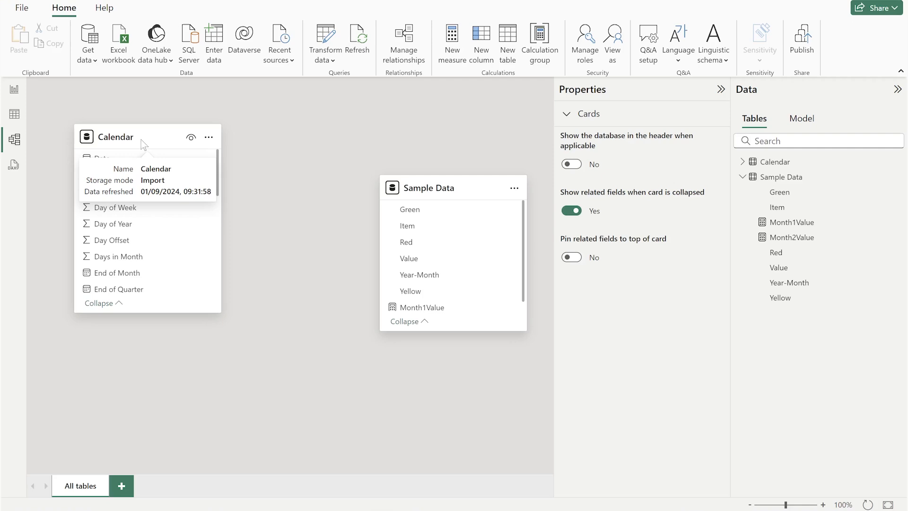
{"action": "left_click_drag", "start_coordinate": [467, 186], "coordinate": [408, 151]}
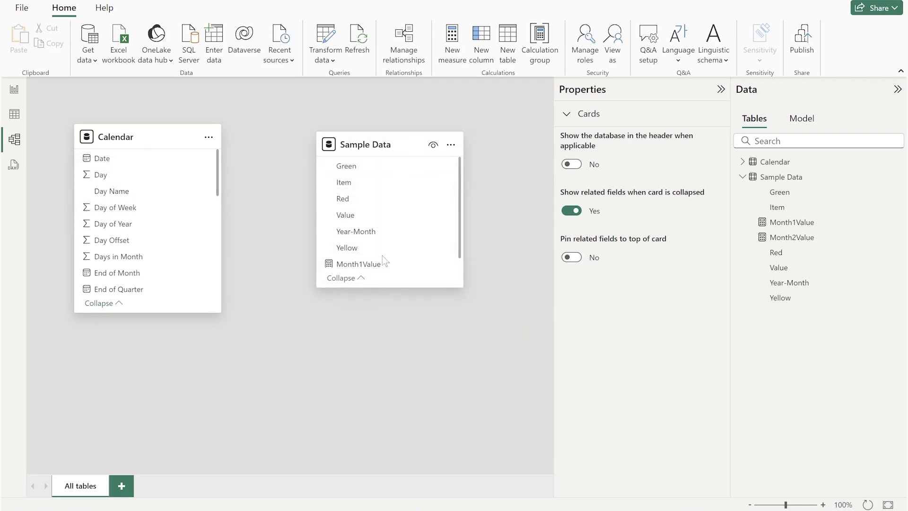
{"action": "left_click_drag", "start_coordinate": [378, 287], "coordinate": [380, 361]}
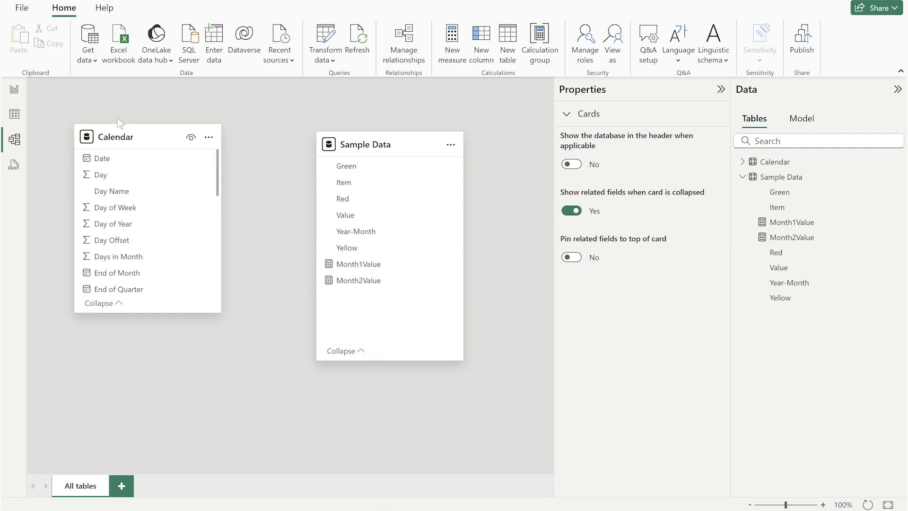
- Inspect the nine Sample Data rows in Table view, then go back to Report view
{"action": "left_click", "coordinate": [16, 115]}
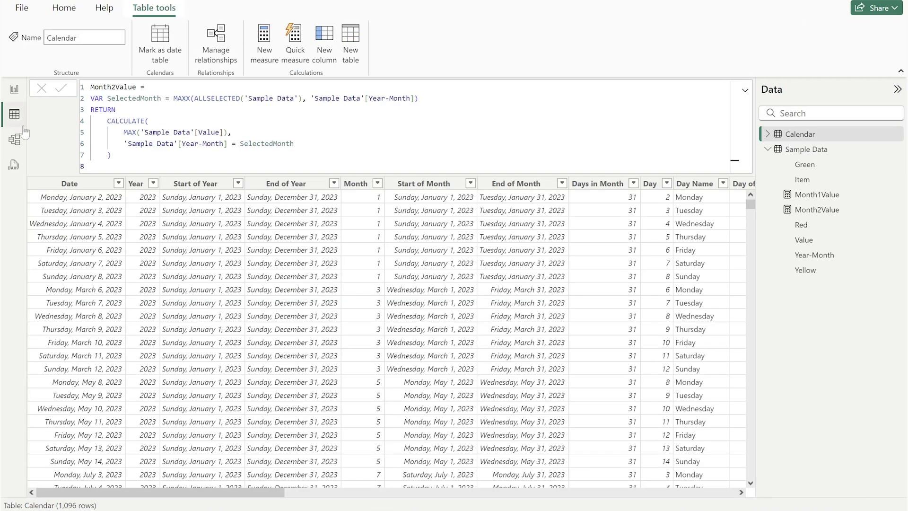
{"action": "left_click", "coordinate": [799, 150]}
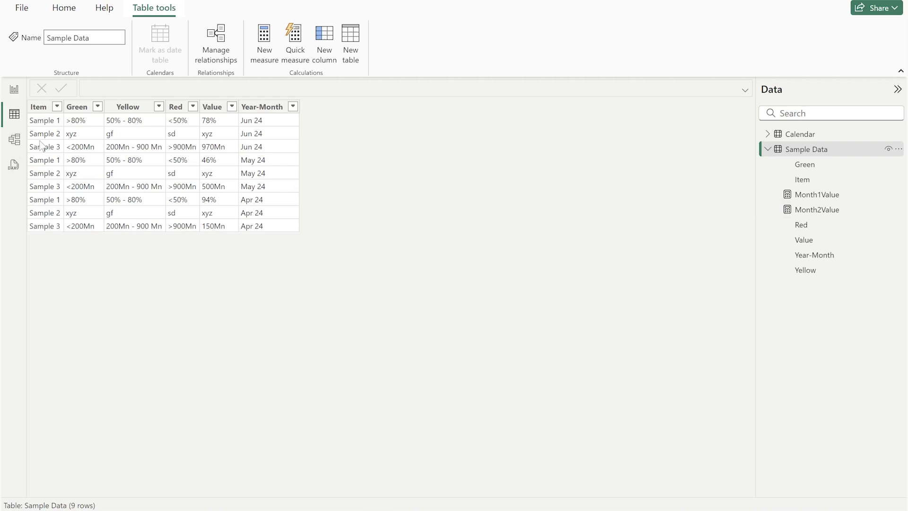
{"action": "left_click", "coordinate": [14, 89]}
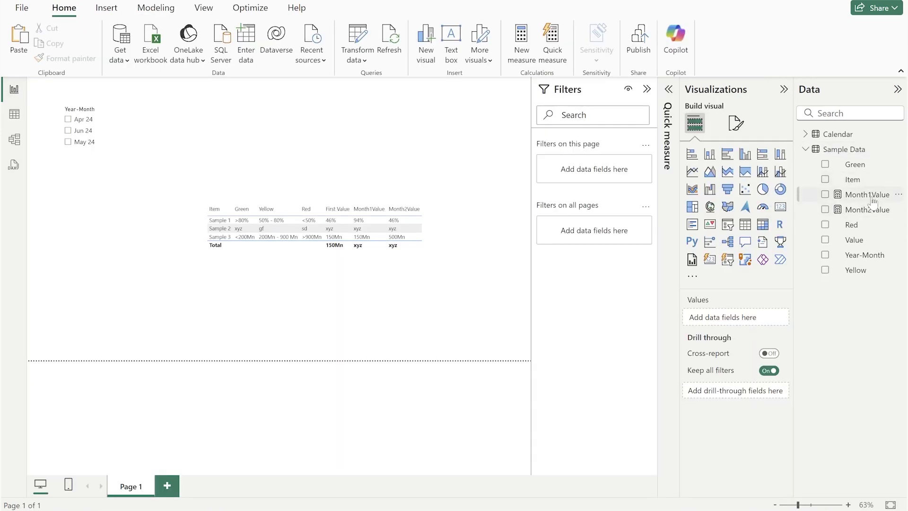
- Study the Month1Value DAX (MINX Year-Month, MAX Value), then bring up Month2Value's formula
{"action": "left_click", "coordinate": [873, 198]}
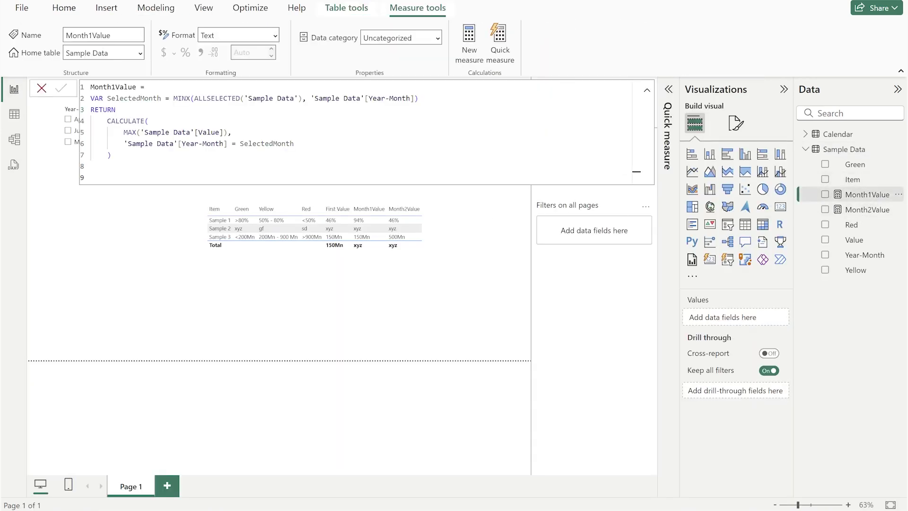
{"action": "scroll", "coordinate": [331, 132], "scroll_direction": "up", "scroll_amount": 3}
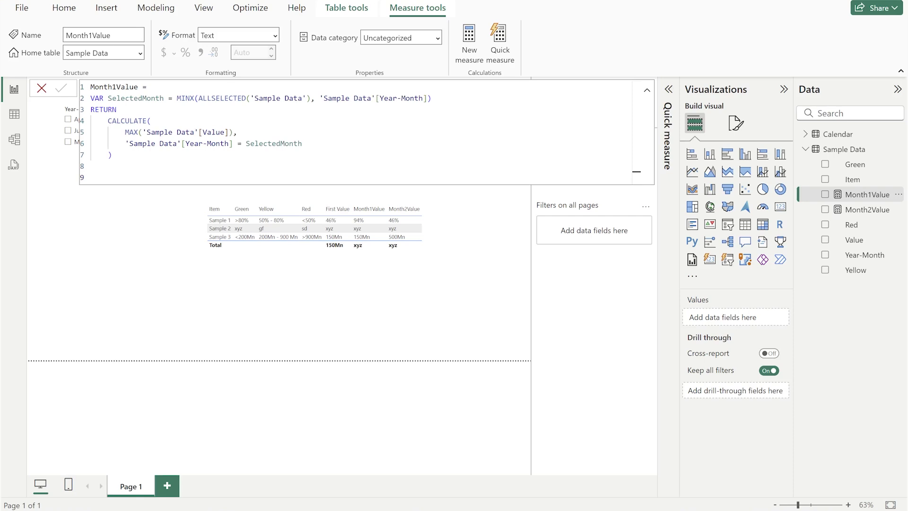
{"action": "scroll", "coordinate": [331, 142], "scroll_direction": "up", "scroll_amount": 4}
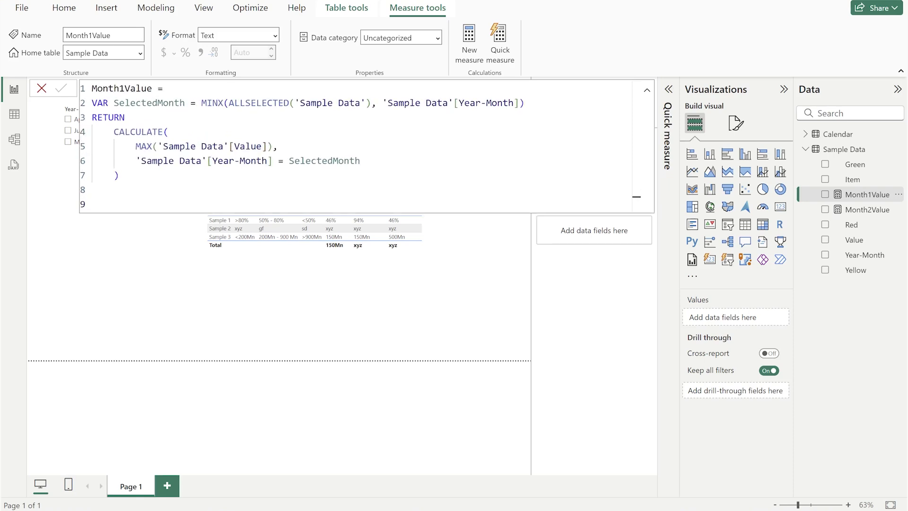
{"action": "scroll", "coordinate": [332, 161], "scroll_direction": "down", "scroll_amount": 1}
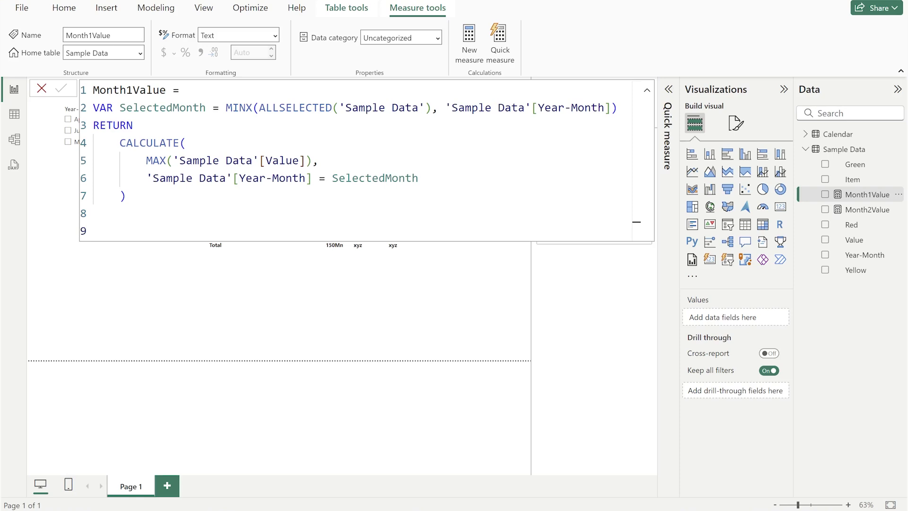
{"action": "left_click_drag", "start_coordinate": [226, 107], "coordinate": [132, 126]}
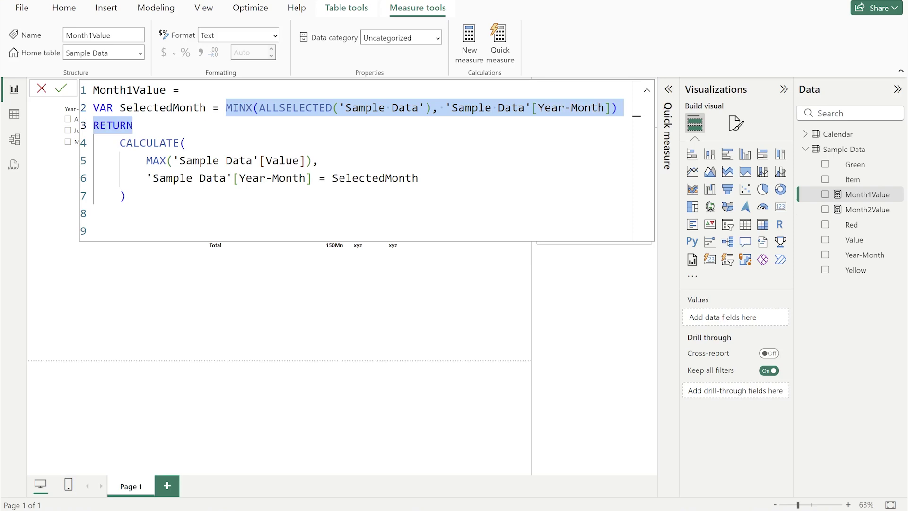
{"action": "left_click_drag", "start_coordinate": [313, 160], "coordinate": [146, 160]}
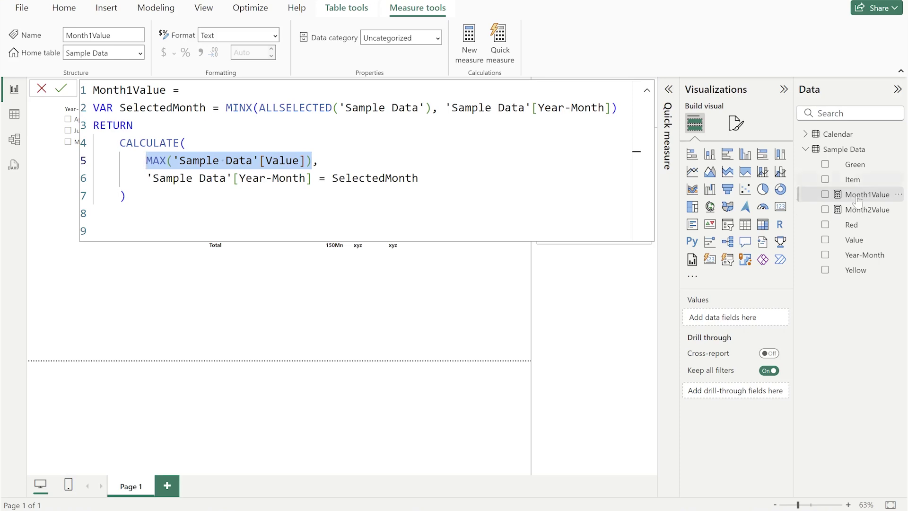
{"action": "left_click", "coordinate": [862, 210]}
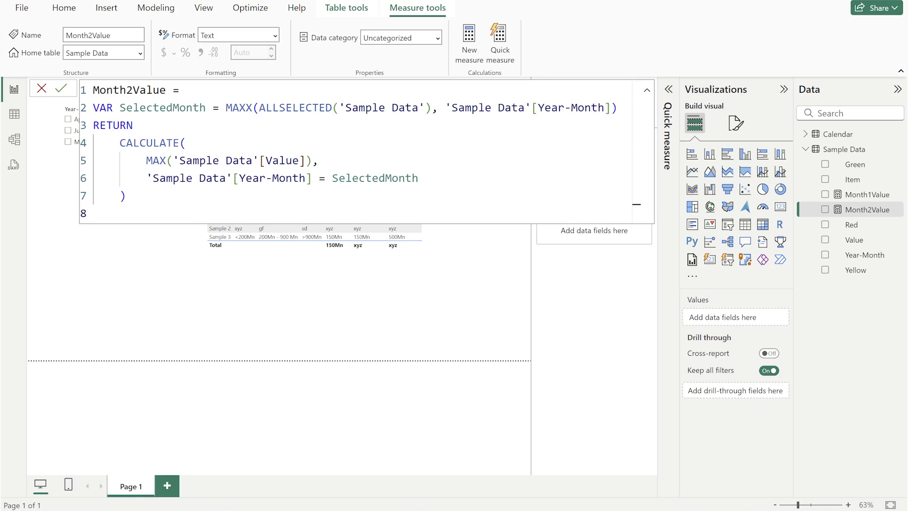
- Remove the Month1Value and Month2Value measures from the table visual
{"action": "left_click", "coordinate": [239, 293]}
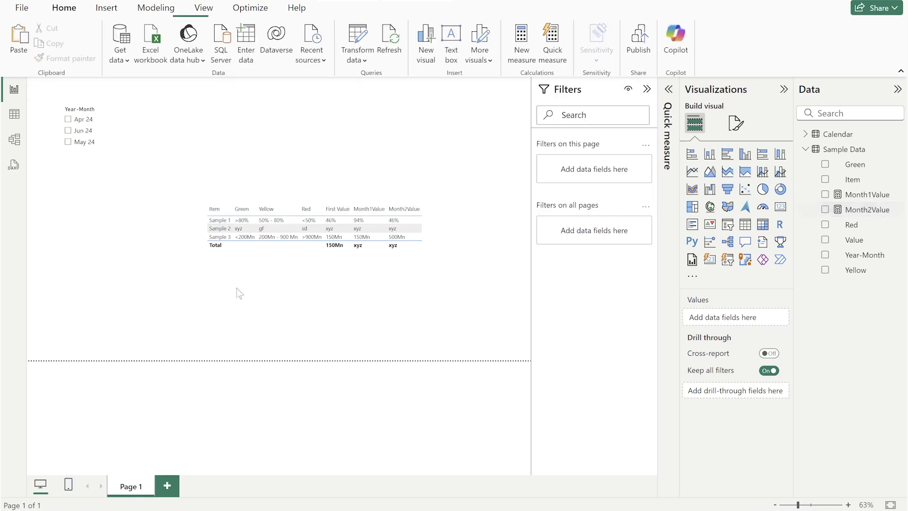
{"action": "left_click", "coordinate": [418, 267]}
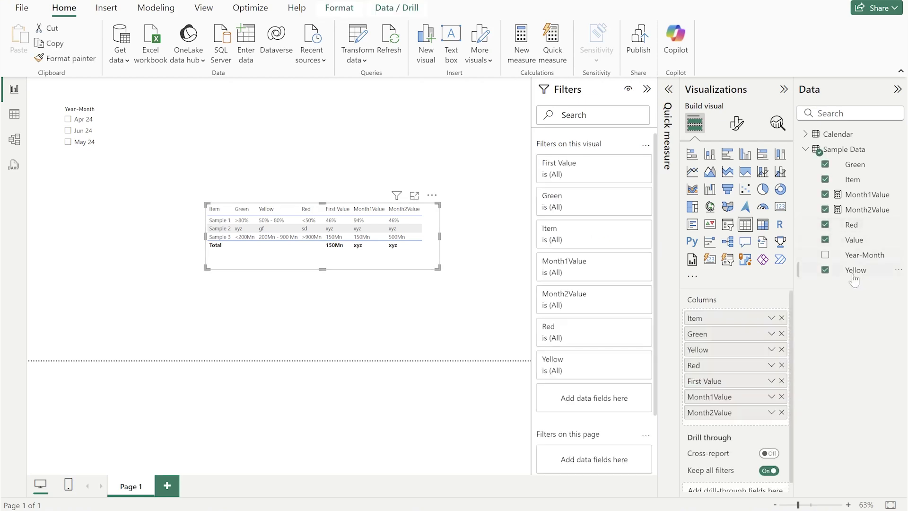
{"action": "left_click", "coordinate": [826, 194]}
{"action": "left_click", "coordinate": [825, 209]}
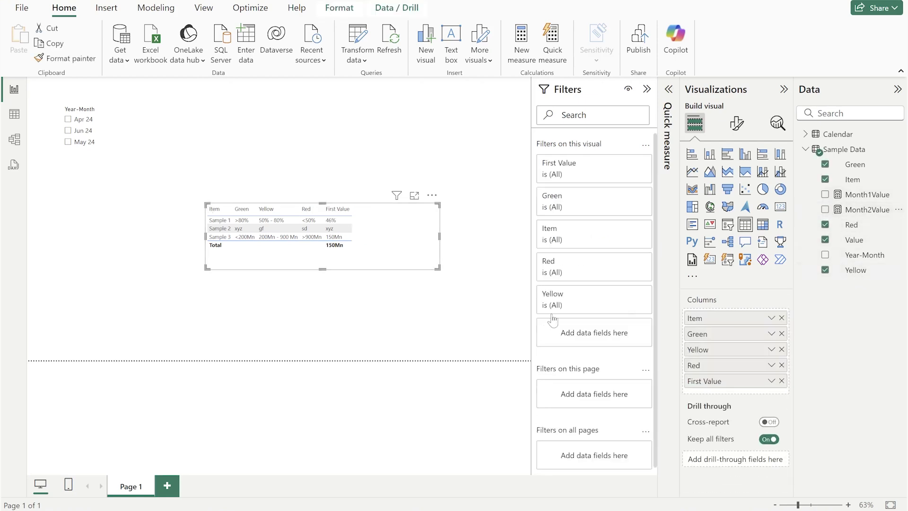
- Add Year-Month as a table column, toggle the Jun 24 slicer filter, and make the table taller
{"action": "left_click", "coordinate": [68, 130]}
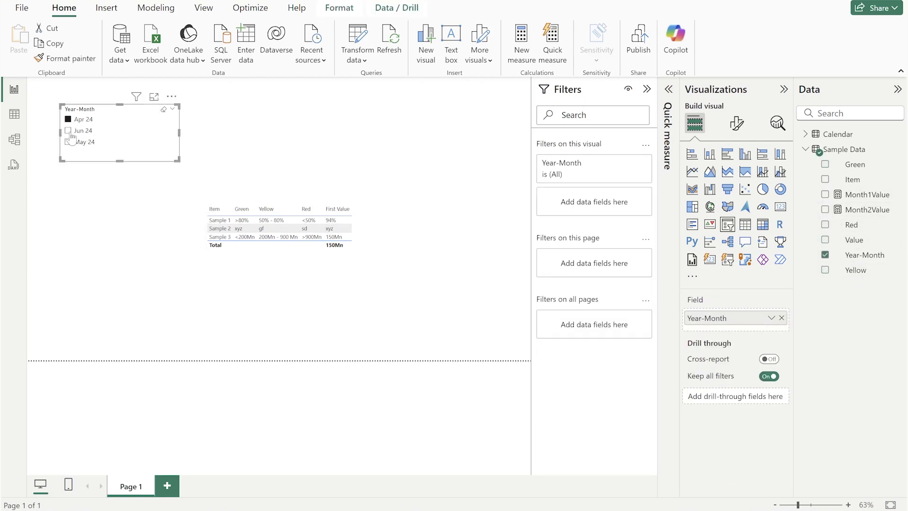
{"action": "left_click", "coordinate": [388, 240]}
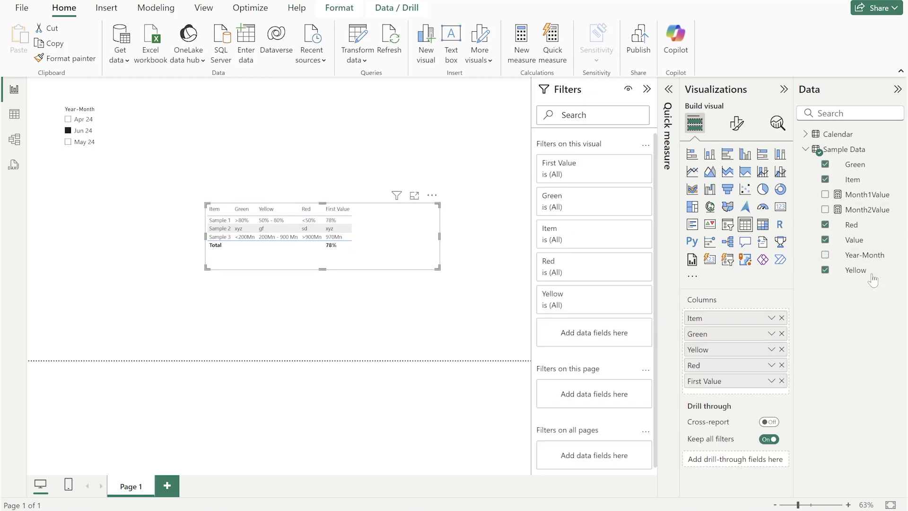
{"action": "left_click_drag", "start_coordinate": [865, 255], "coordinate": [414, 252]}
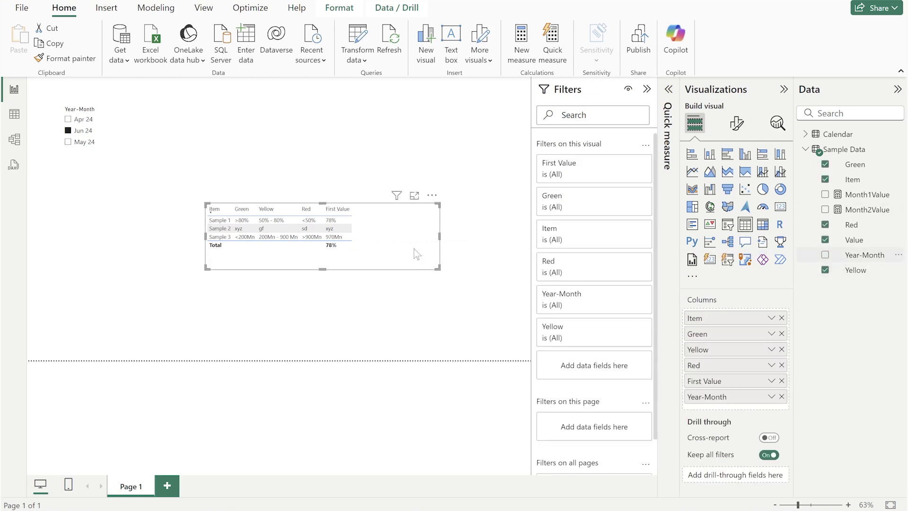
{"action": "left_click", "coordinate": [68, 130]}
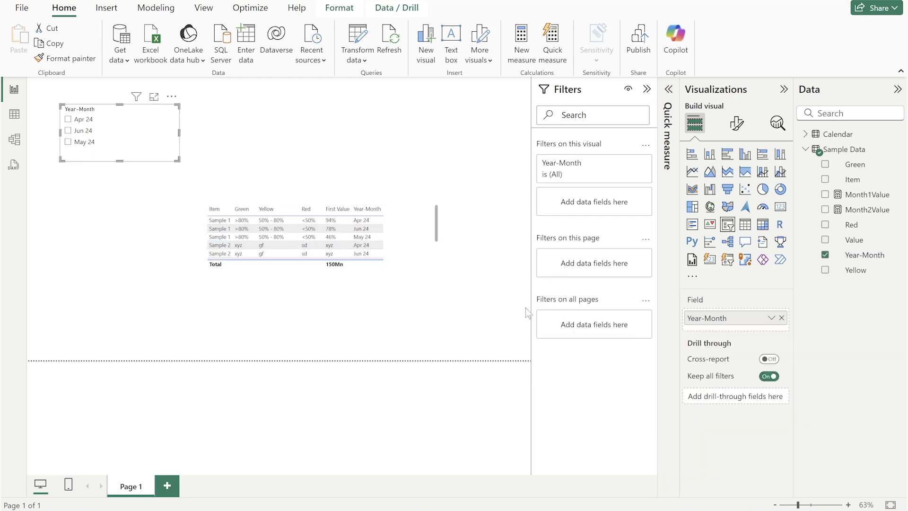
{"action": "left_click", "coordinate": [337, 267]}
{"action": "left_click_drag", "start_coordinate": [323, 267], "coordinate": [323, 332]}
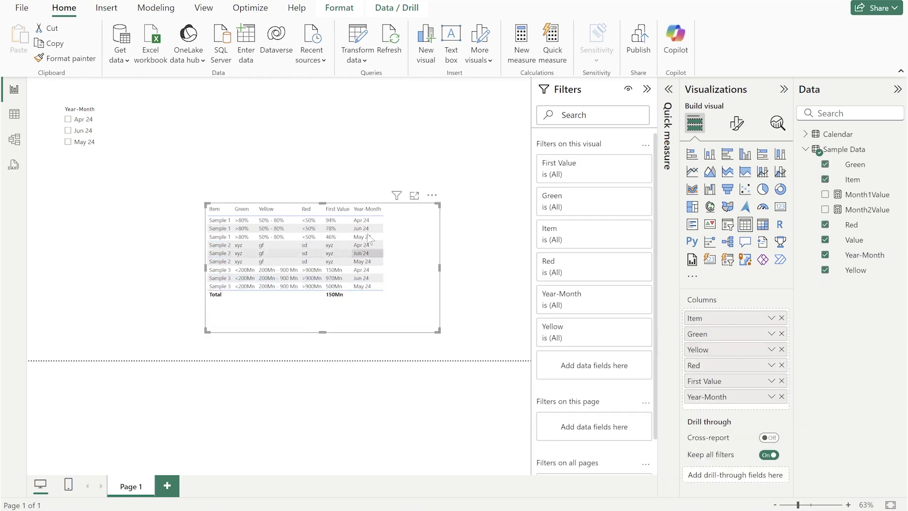
- Swap Year-Month for Month1Value and Month2Value columns with Apr 24 and Jun 24 selected, shifting the table up-left
{"action": "left_click", "coordinate": [782, 396]}
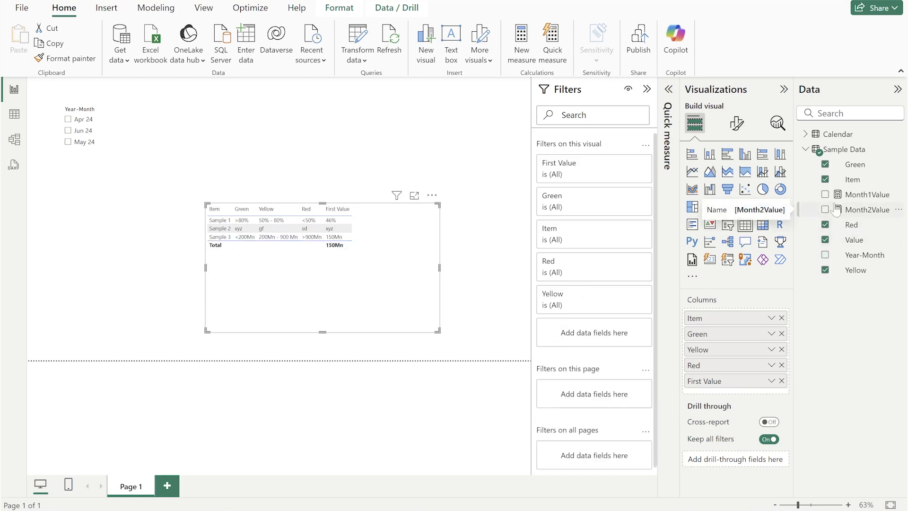
{"action": "left_click", "coordinate": [75, 119]}
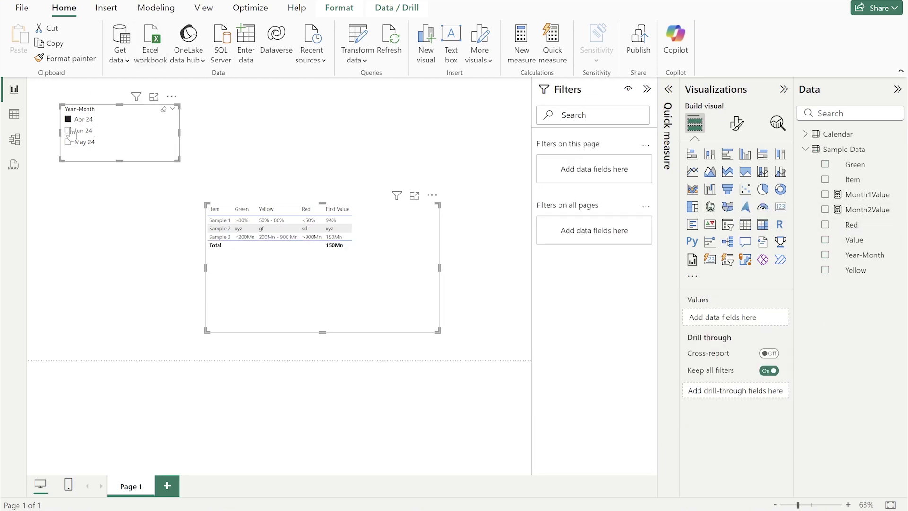
{"action": "left_click", "coordinate": [70, 131], "text": "ctrl"}
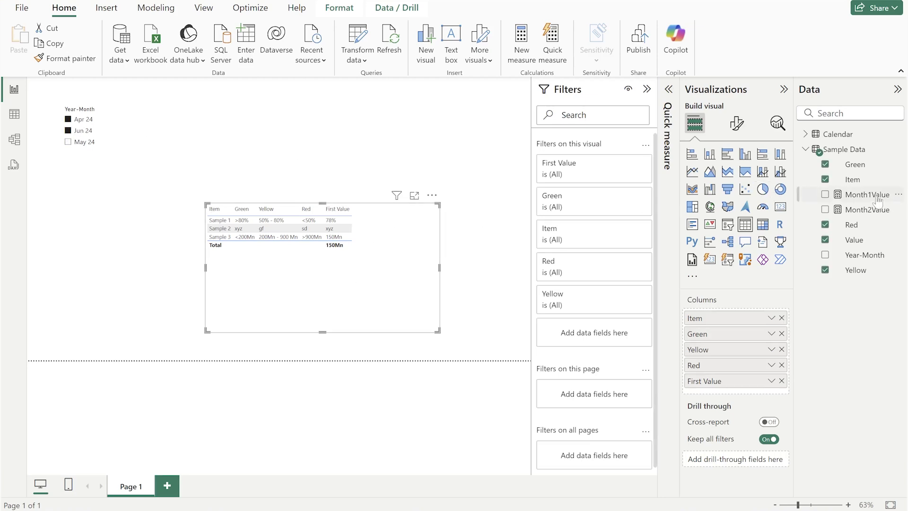
{"action": "left_click_drag", "start_coordinate": [861, 194], "coordinate": [747, 384]}
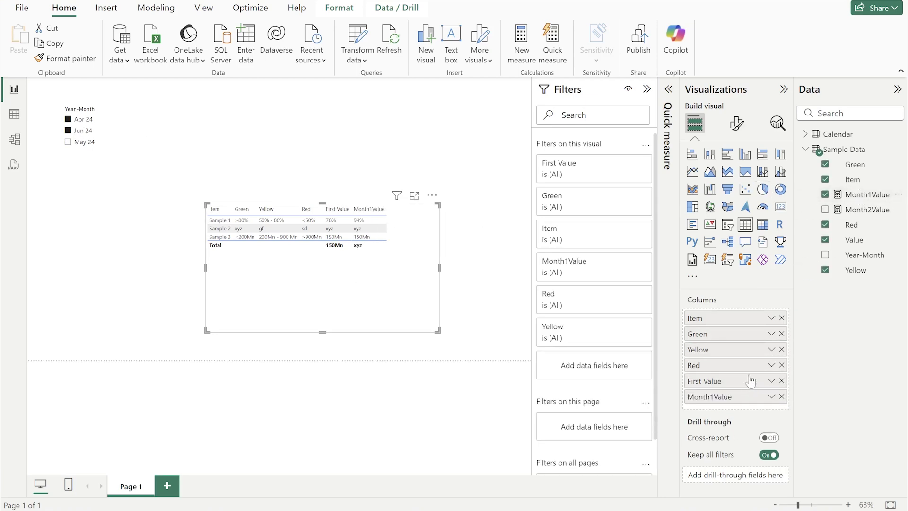
{"action": "left_click_drag", "start_coordinate": [861, 208], "coordinate": [742, 404]}
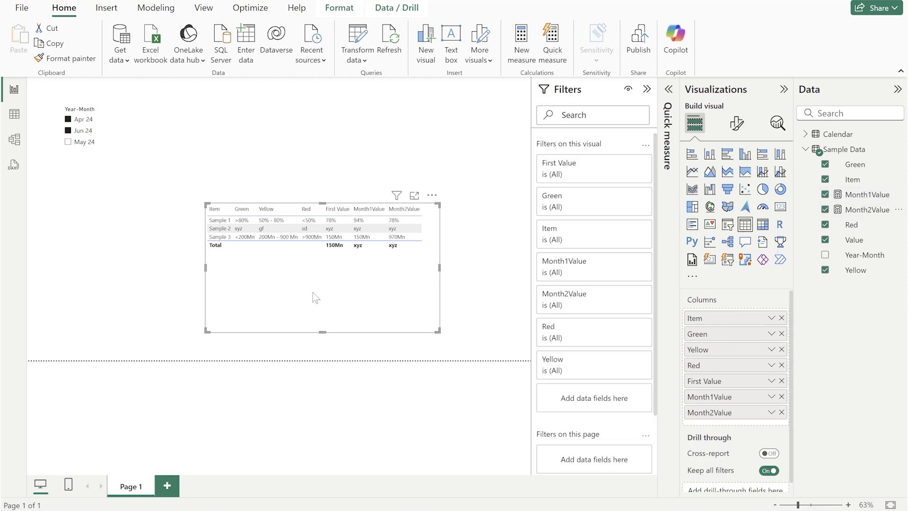
{"action": "left_click_drag", "start_coordinate": [300, 303], "coordinate": [277, 263]}
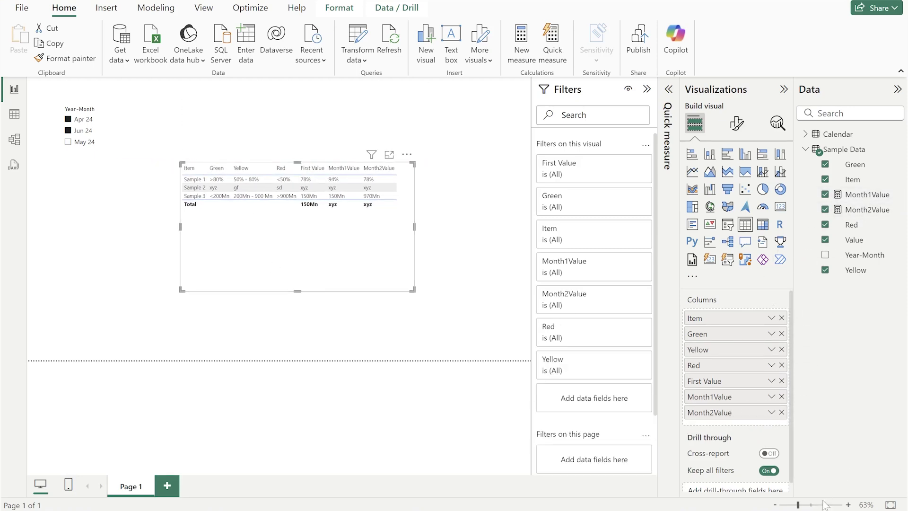
- Zoom the page in two levels and position the table directly under the Year-Month slicer
{"action": "left_click", "coordinate": [848, 505]}
{"action": "left_click", "coordinate": [848, 505]}
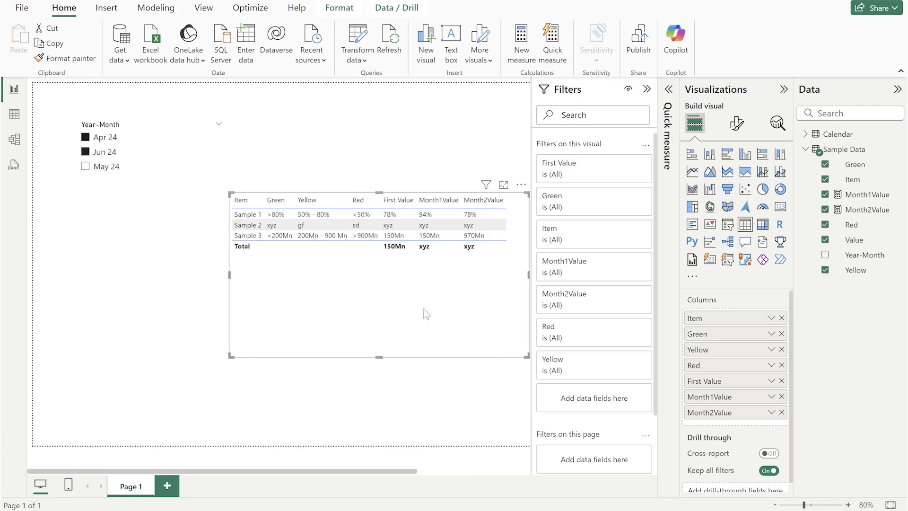
{"action": "left_click_drag", "start_coordinate": [424, 314], "coordinate": [298, 325]}
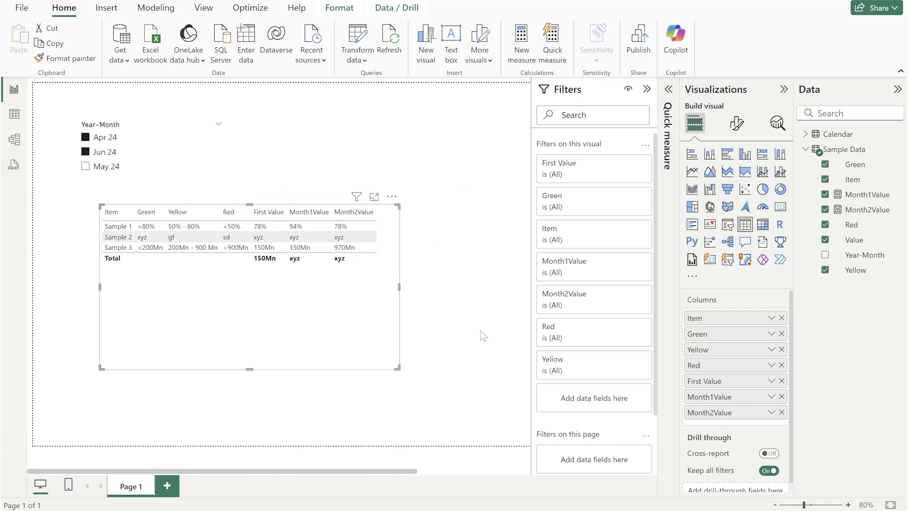